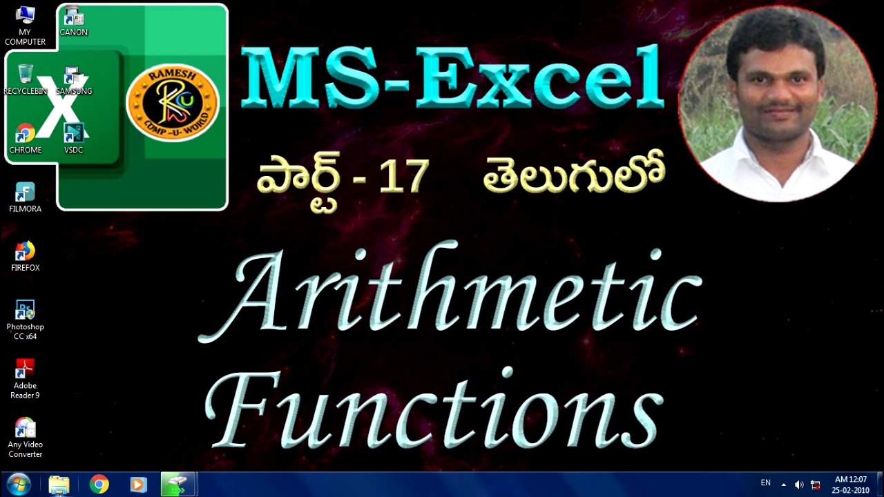
- Launch Excel 2013 from the Start menu's Microsoft Office 2013 program folder
left_click(18, 486)
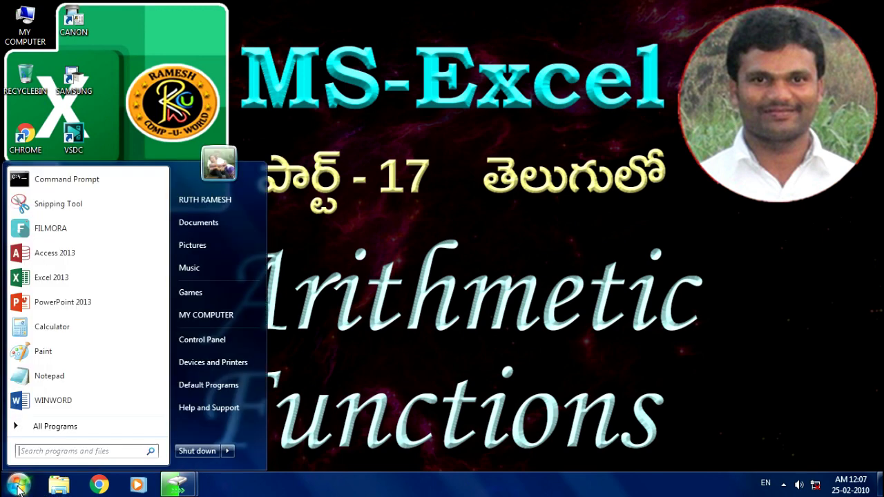
left_click(64, 426)
scroll(115, 373, "down", 4)
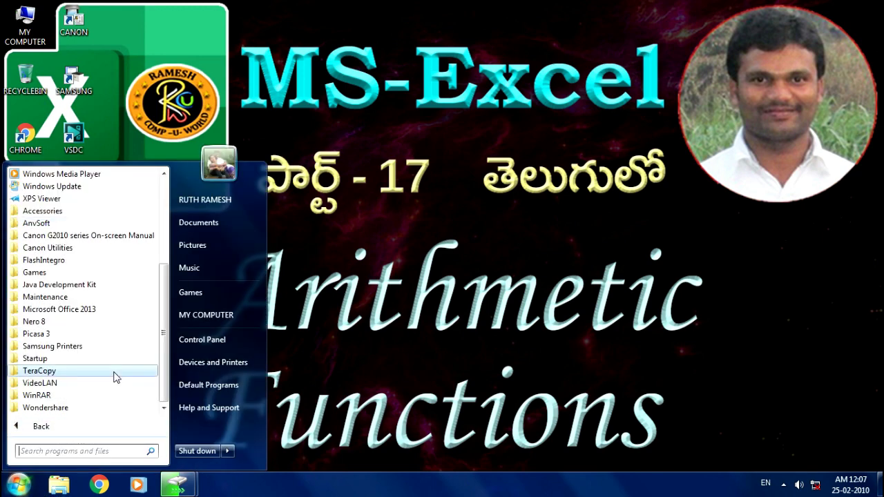
left_click(69, 310)
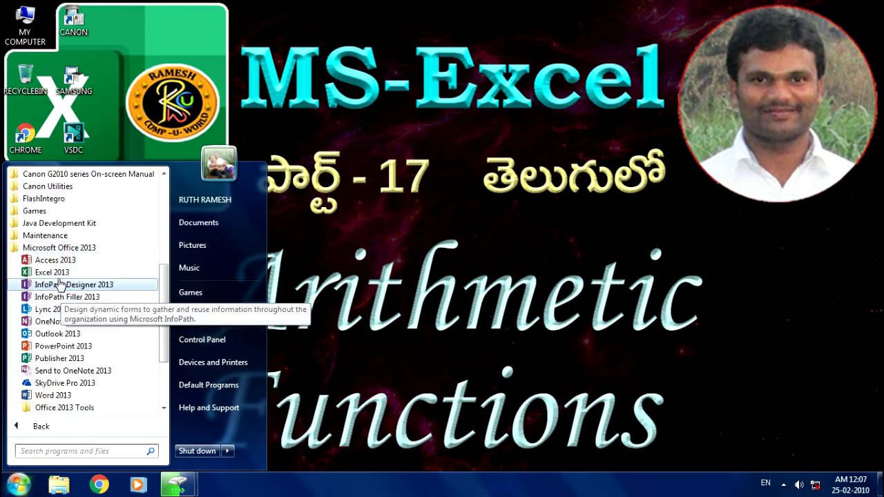
left_click(62, 275)
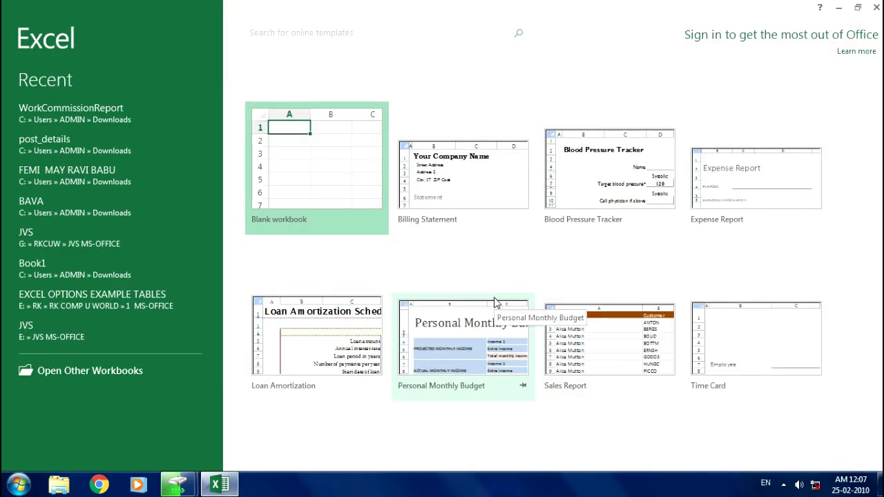
- Dismiss the launch dialog and create a Blank workbook, Book1
left_click(588, 99)
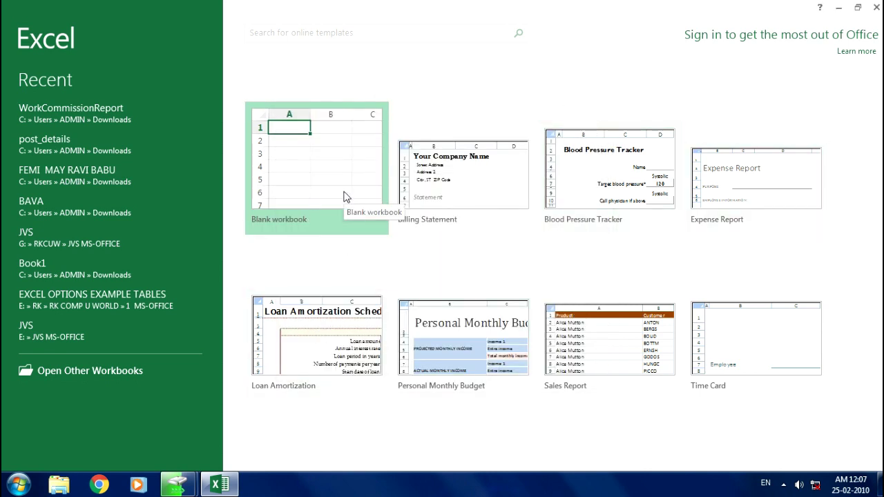
left_click(346, 197)
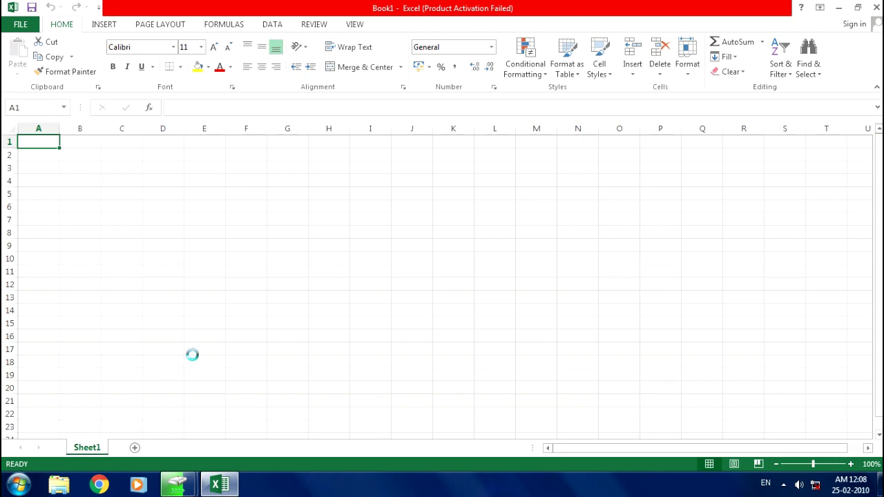
- Zoom the empty Sheet1 in to about 220% and select cell A1
scroll(192, 355, "up", 4, "ctrl")
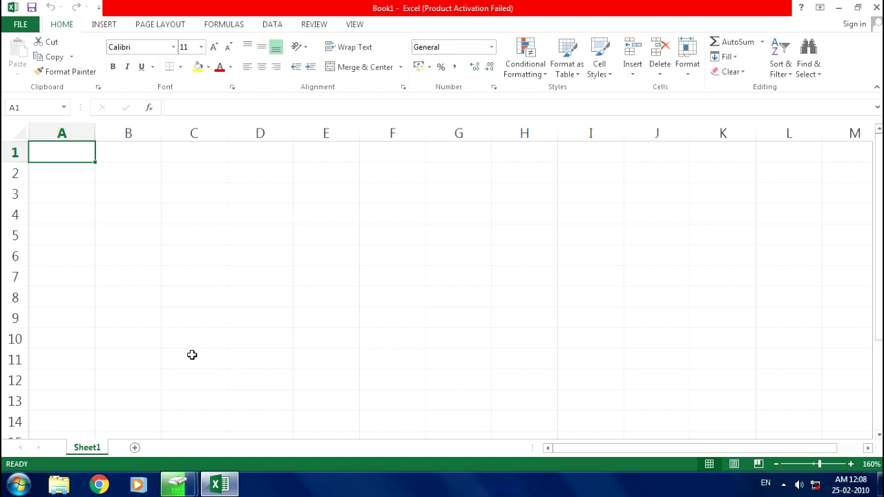
left_click(225, 317)
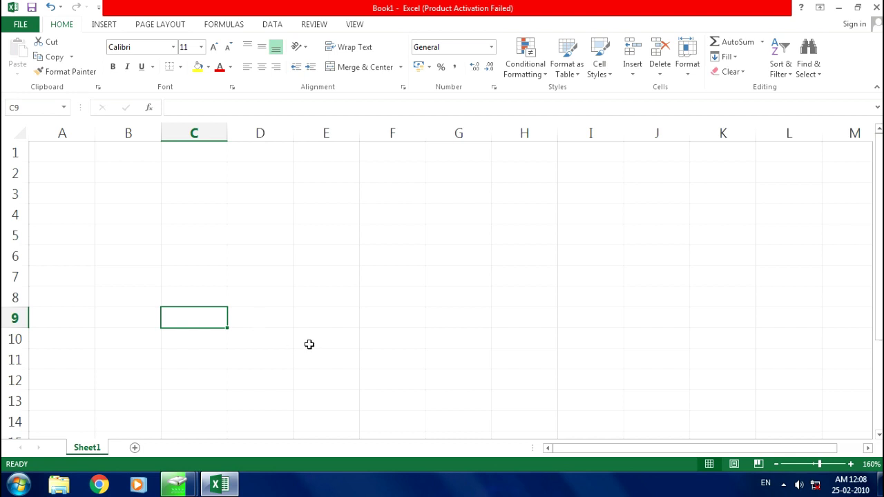
scroll(309, 344, "up", 4)
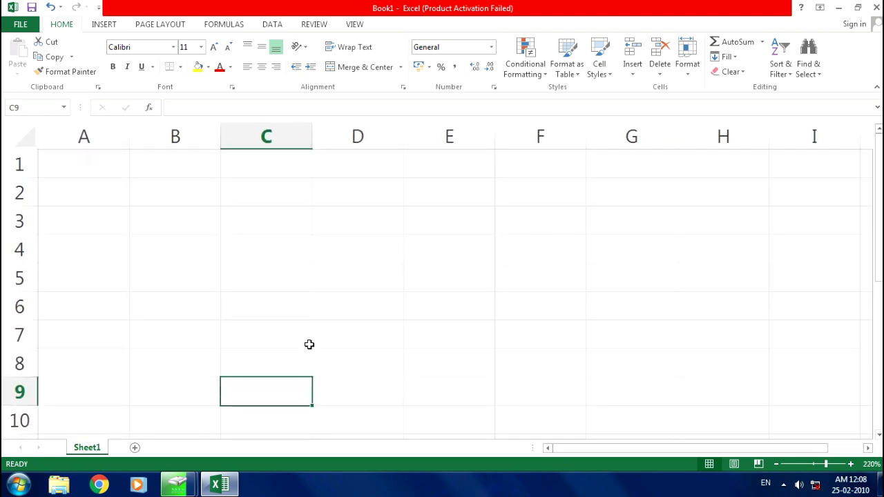
left_click(84, 171)
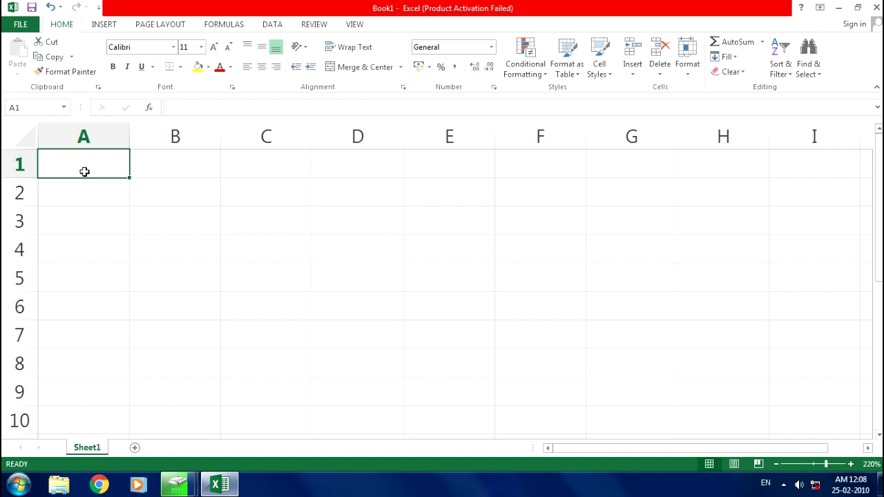
- Enter =SUM(22,33,44) in A1, fixing typos in the function name, so it shows 99
type("=")
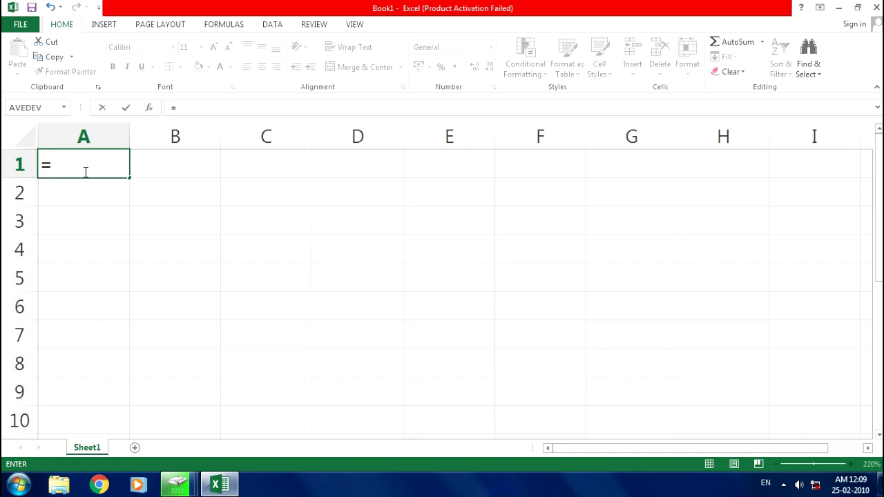
type("SU")
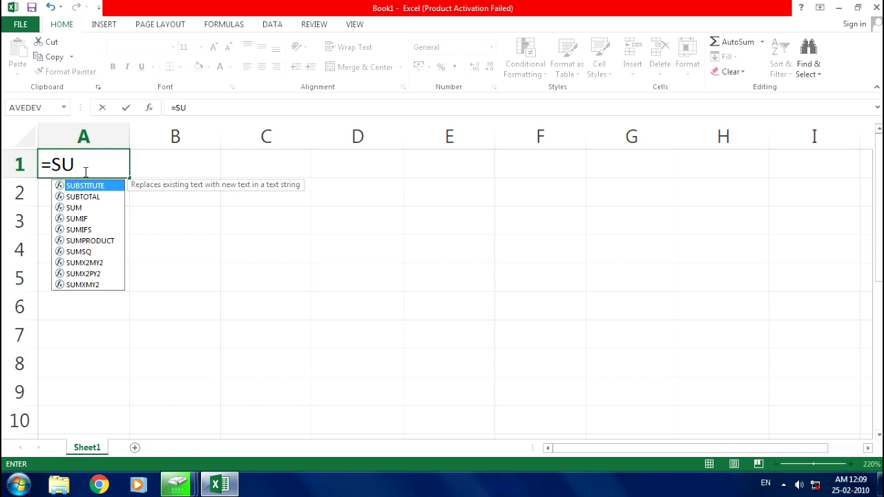
key("BackSpace")
type("OM")
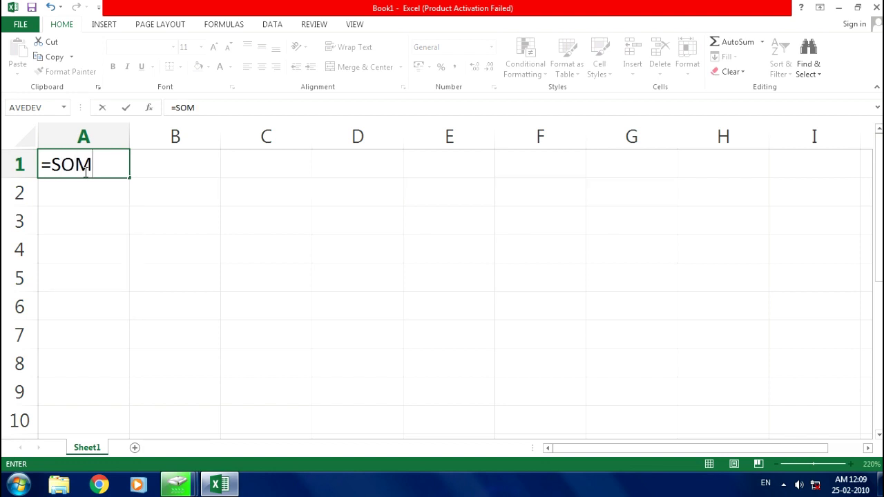
key("BackSpace")
key("BackSpace")
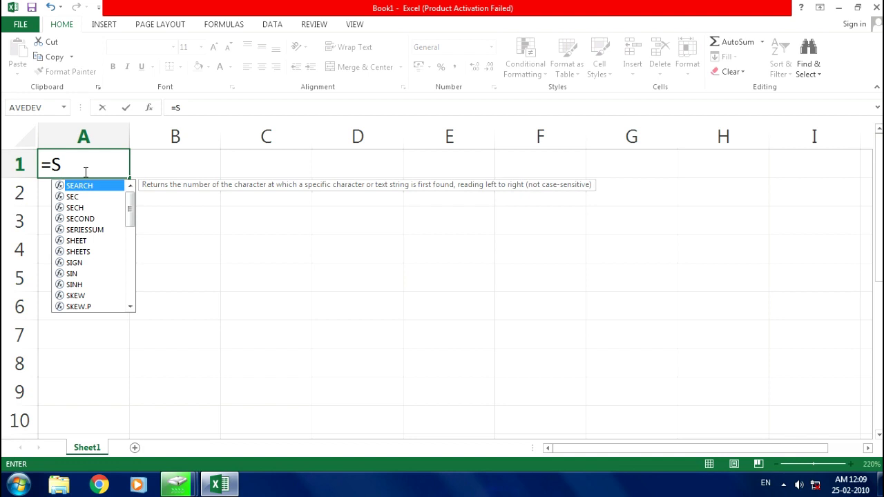
type("UM")
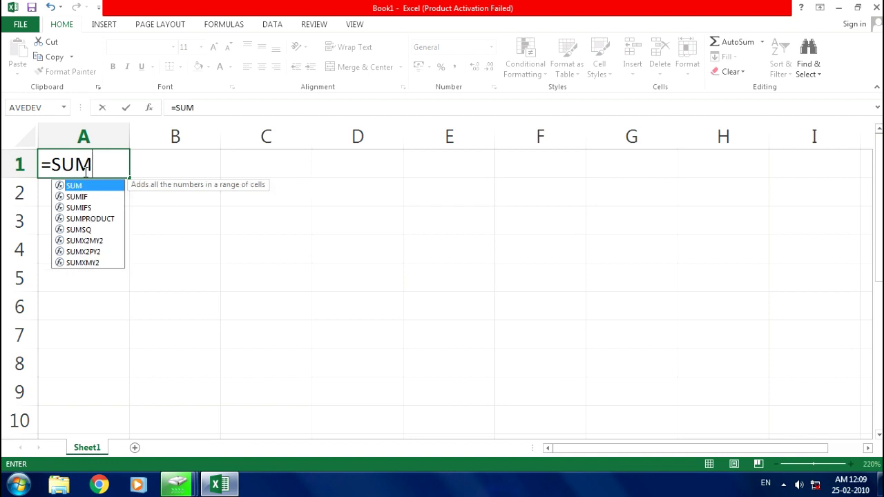
key("BackSpace")
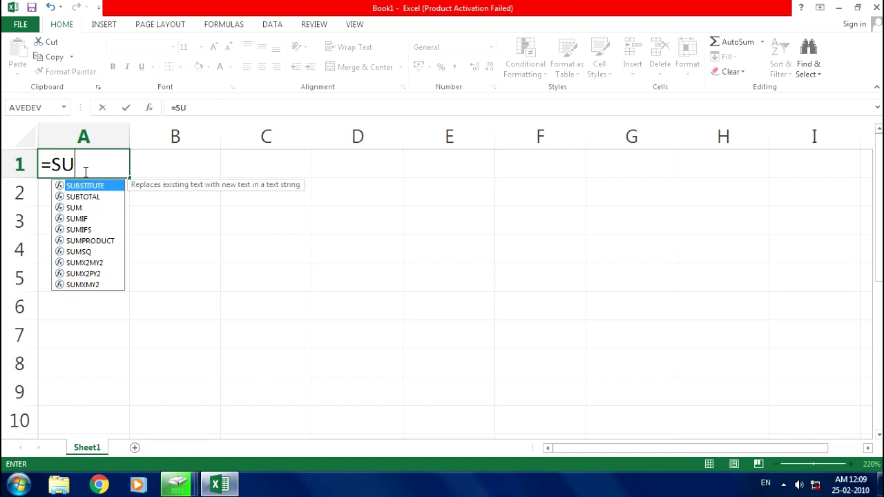
type("M")
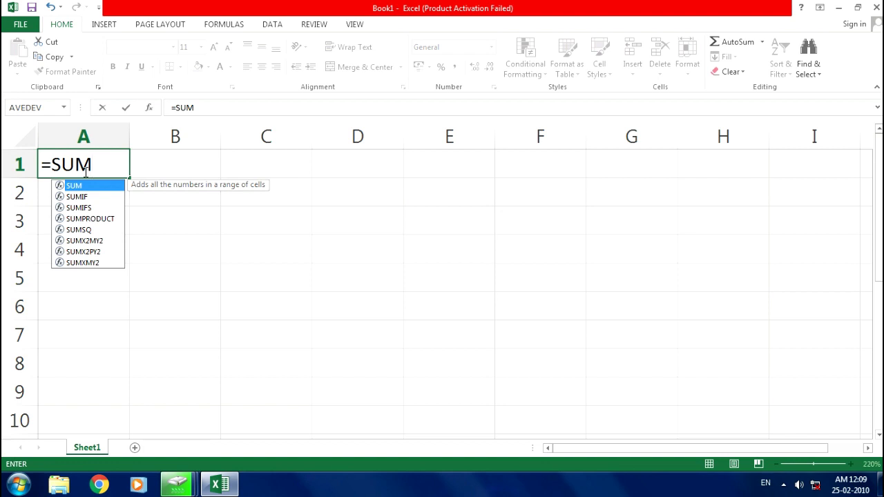
type("(")
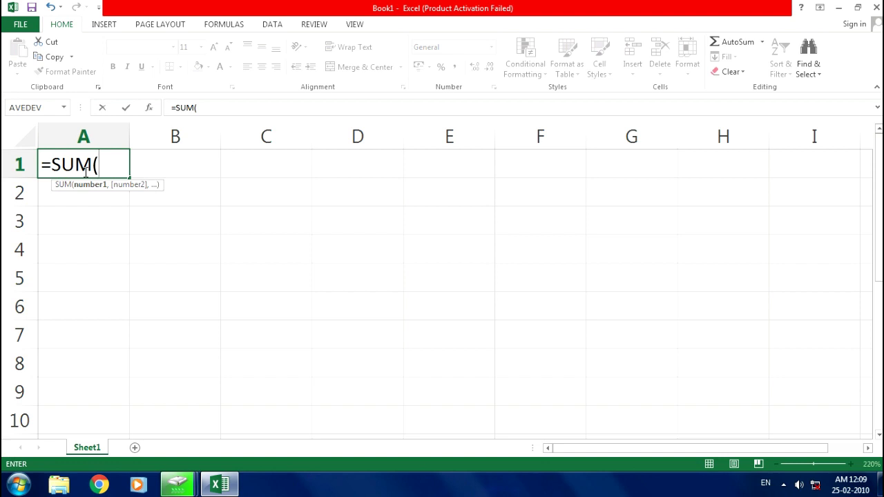
type("22,")
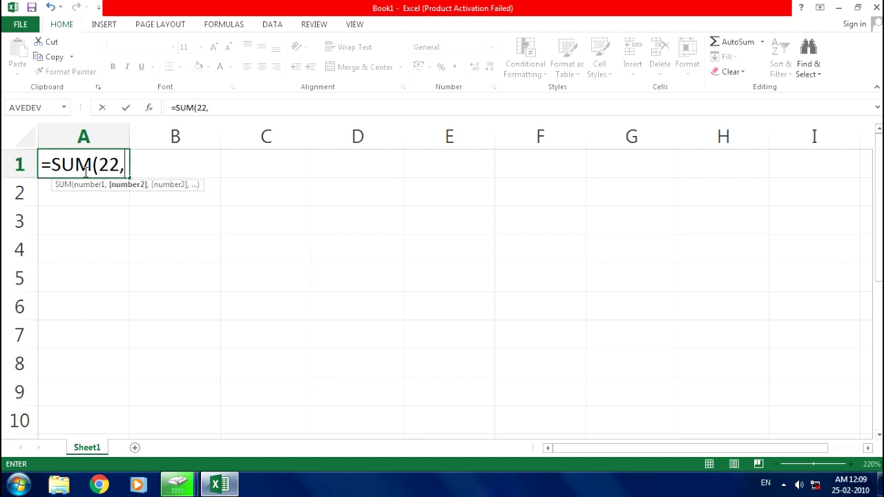
type("33,44")
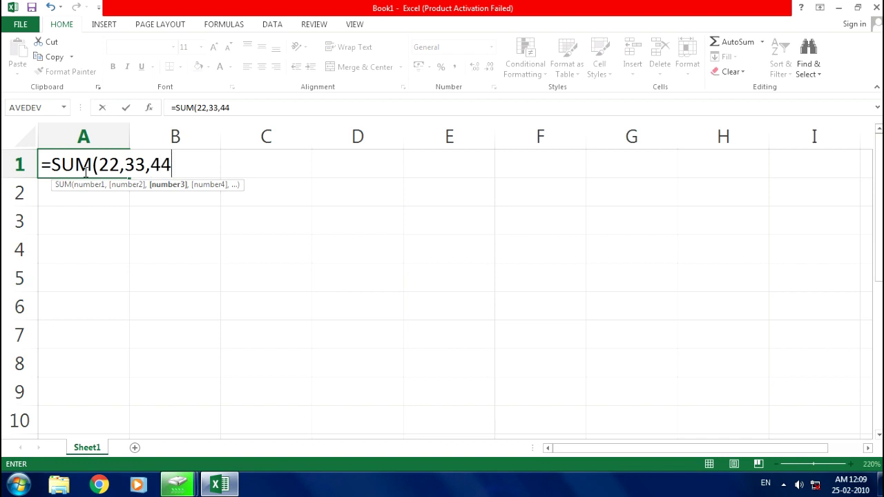
type(")")
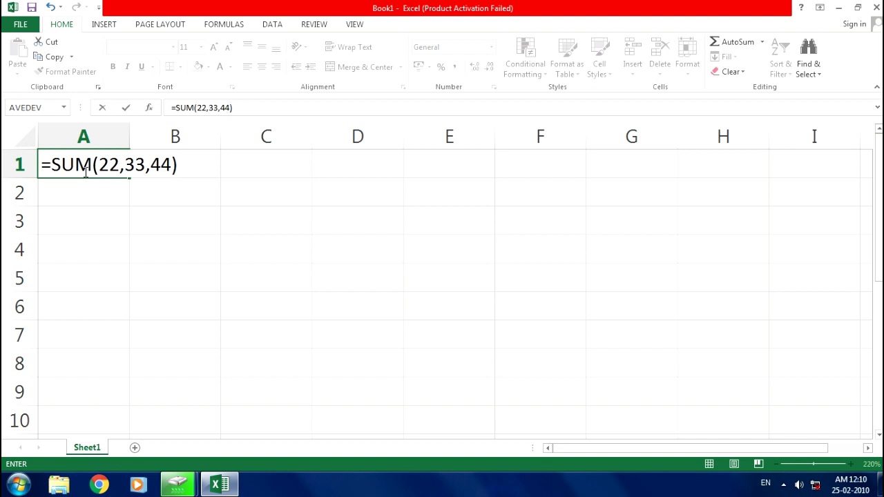
key("ctrl+Return")
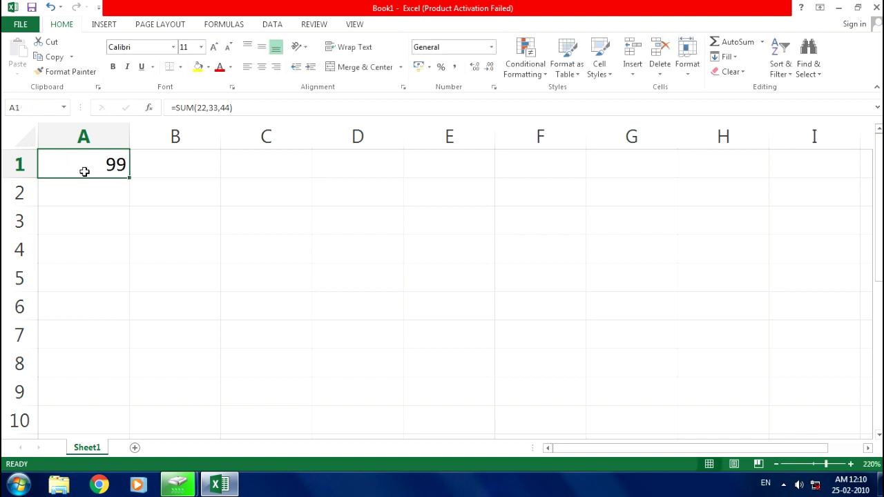
- Enter =ABS(-4) in cell A2 so it displays 4
key("Down")
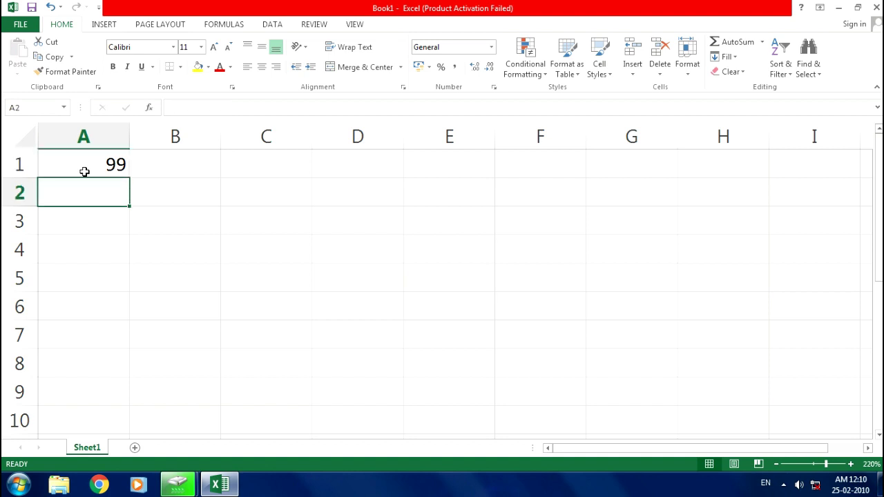
type("=")
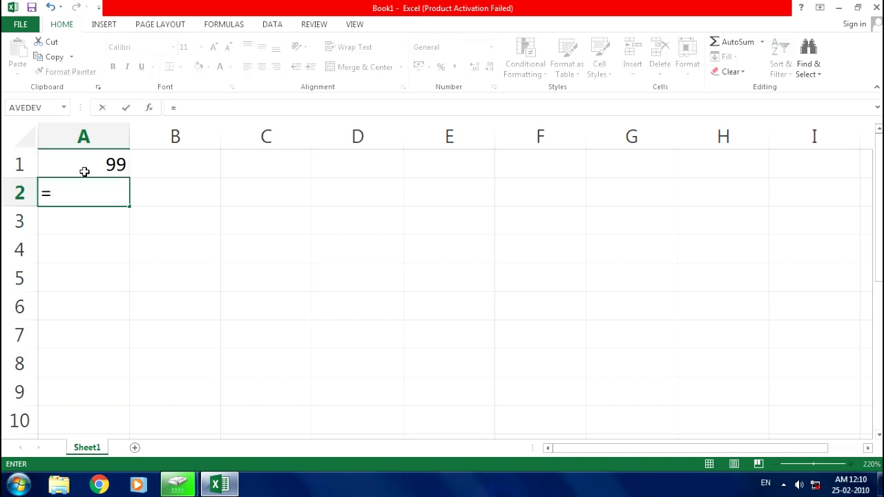
type("ABS")
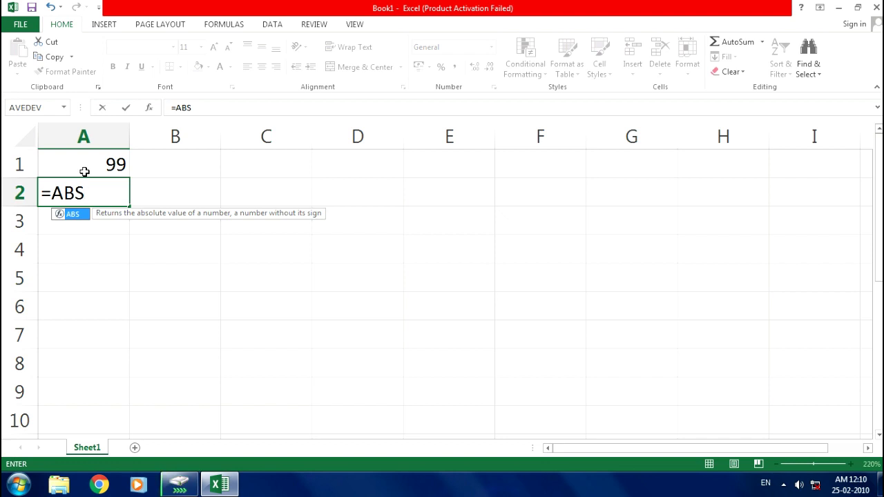
type("(")
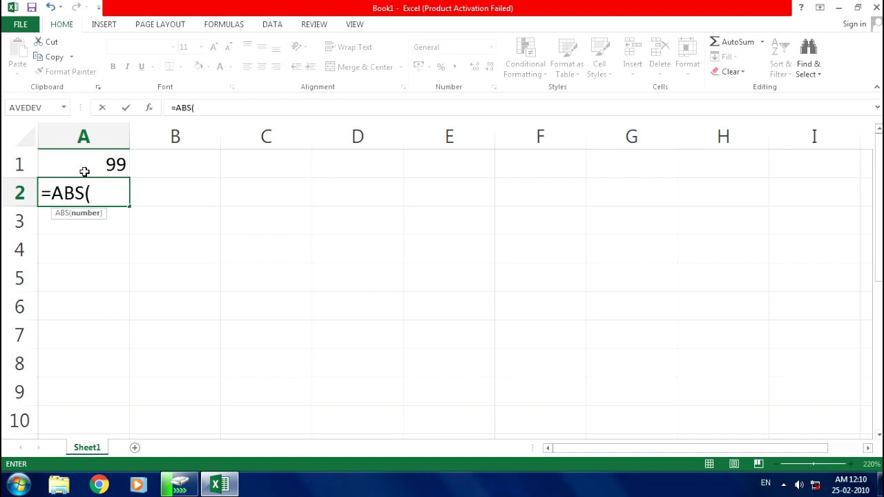
type("-4")
type(")")
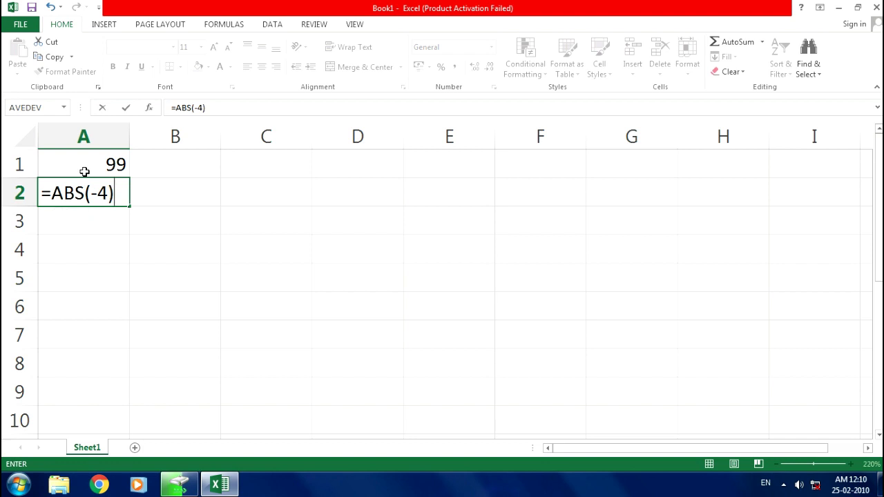
key("Return")
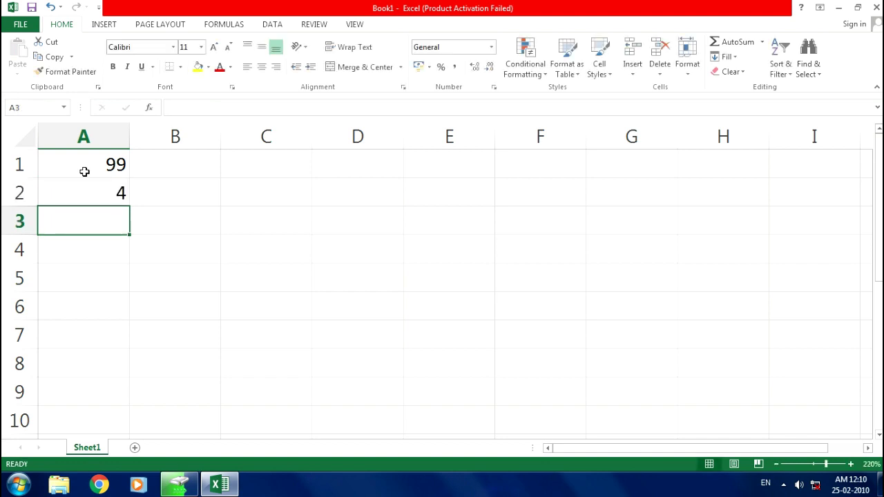
- Enter =PI() in A3 so it displays 3.141593
type("=PI")
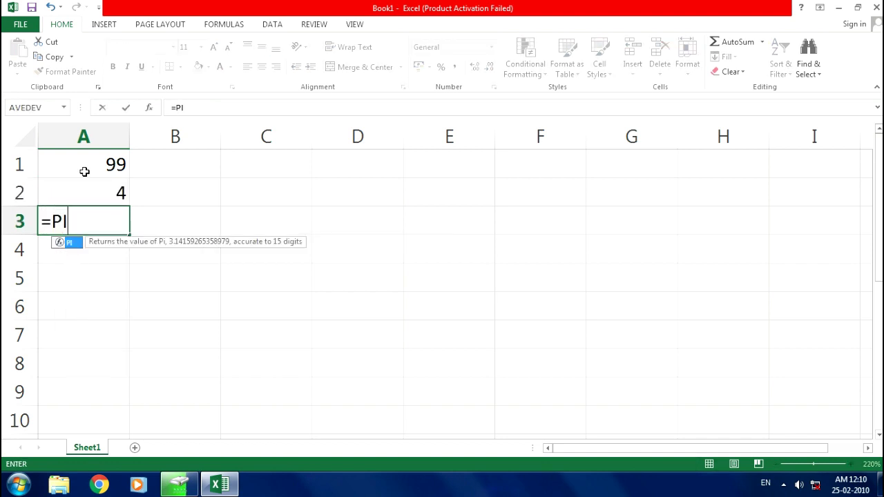
type("()")
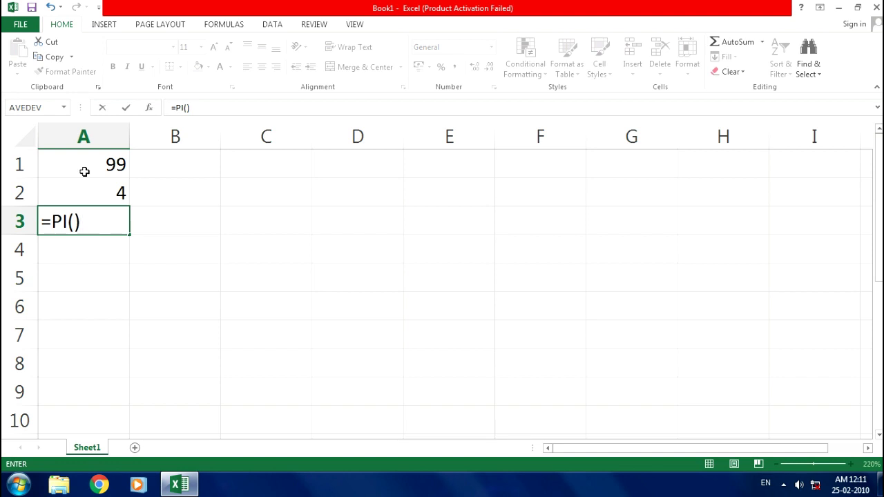
key("Return")
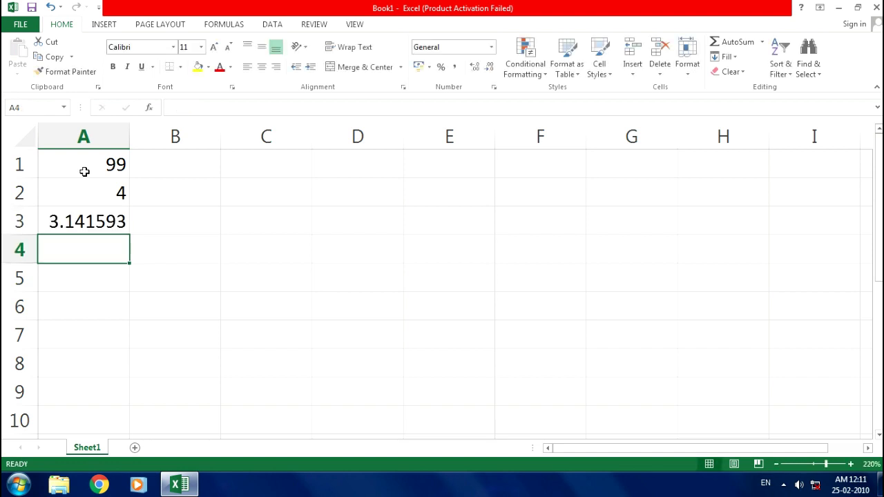
- Enter =EVEN(4) in A4, showing 4, and type =ODD(4) into A5
type("=")
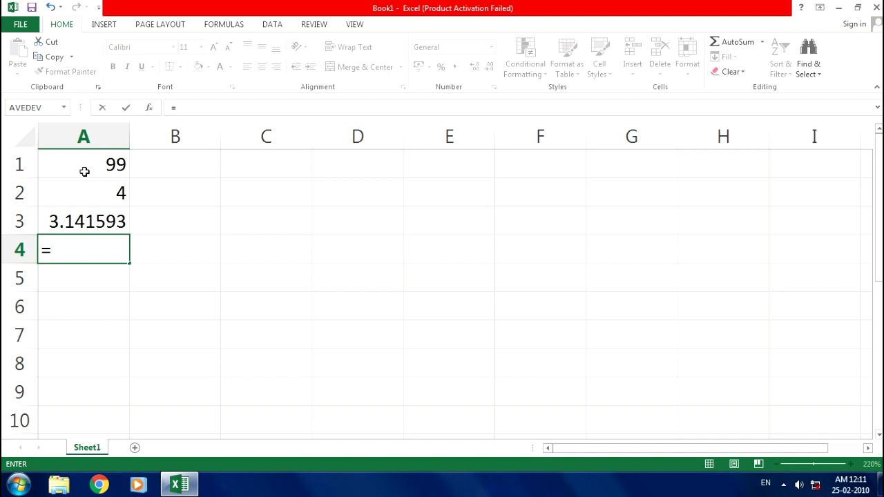
type("EVEN(")
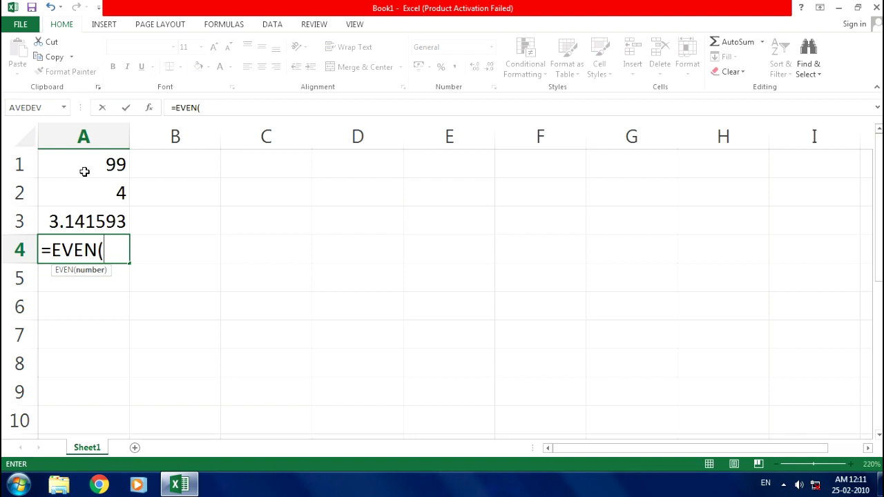
type("4)")
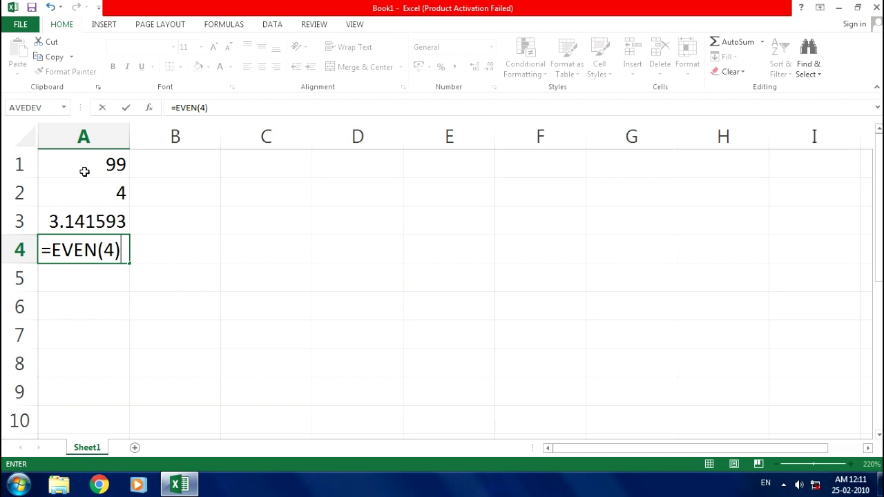
key("Return")
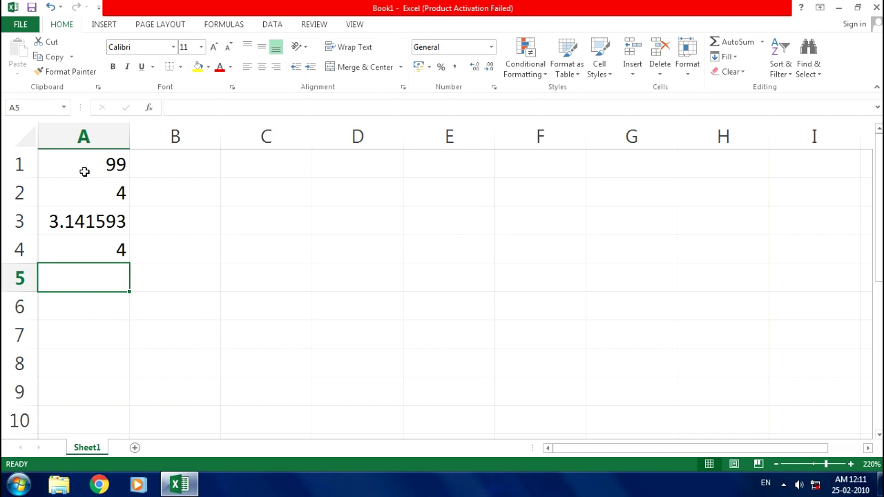
type("=ODD")
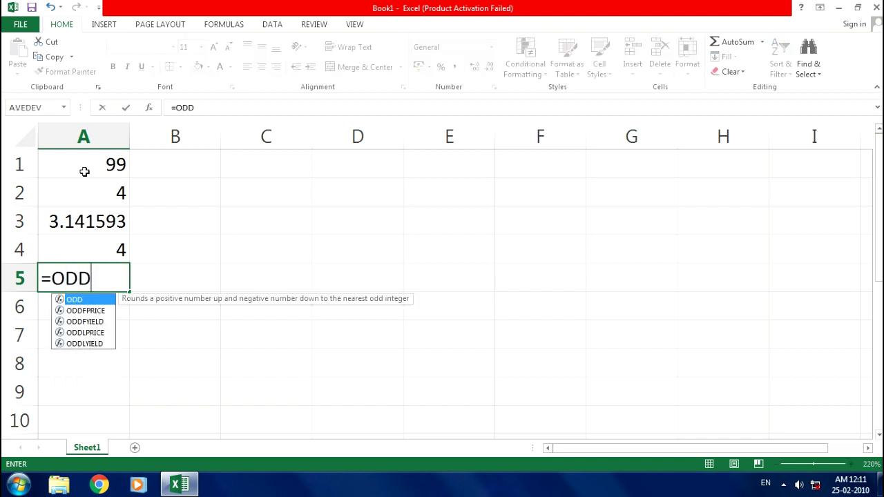
type("(4)")
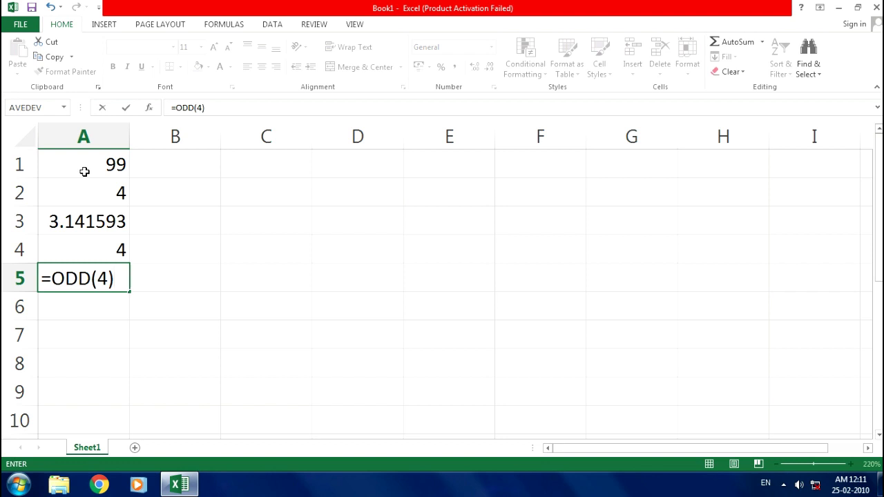
- Commit =ODD(4) in A5 (5) and enter =PRODUCT(2,3,4) in A6 (24)
key("Return")
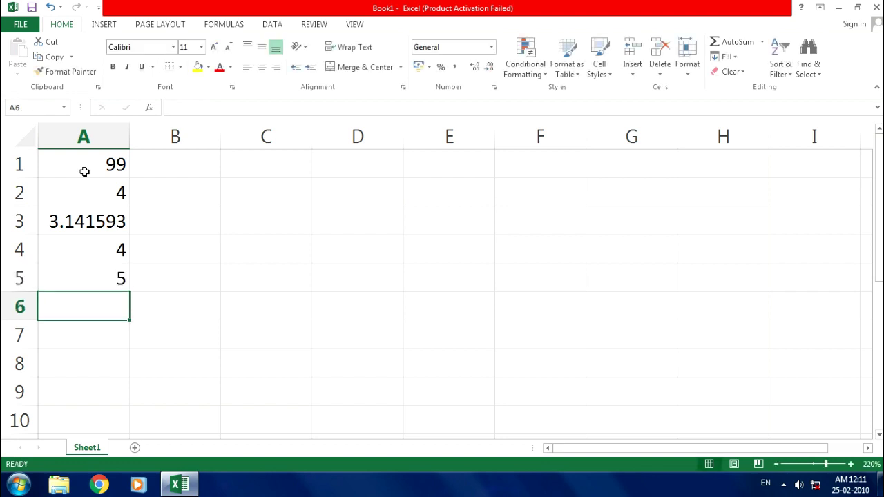
type("=")
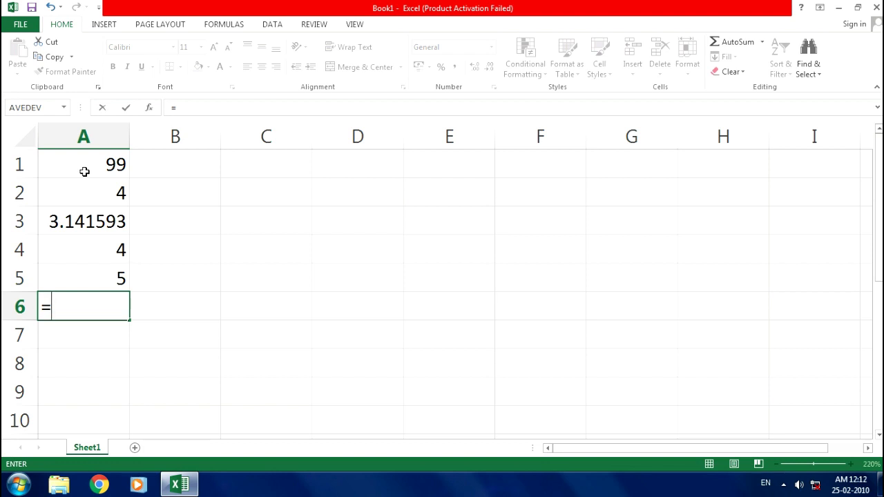
type("PROD")
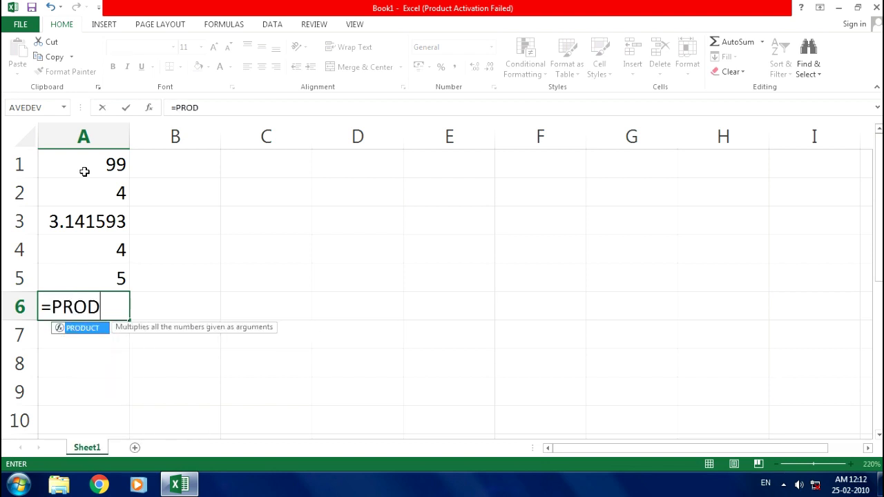
type("UCT(")
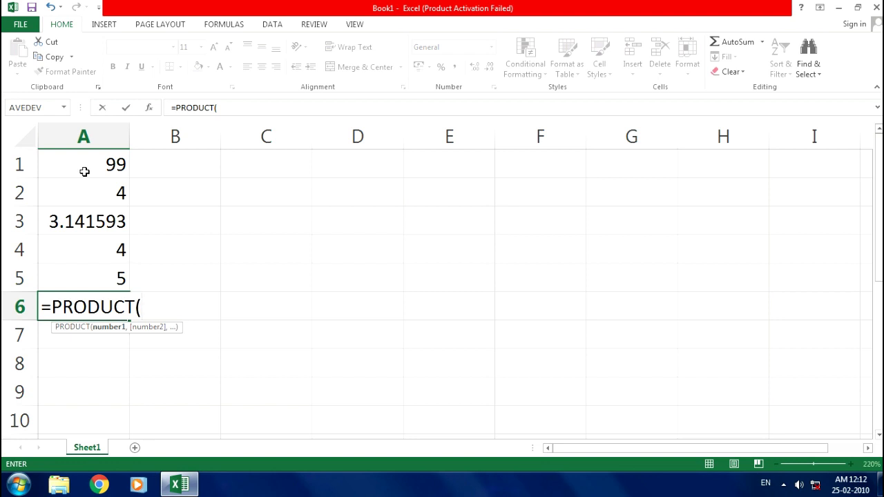
type("2,")
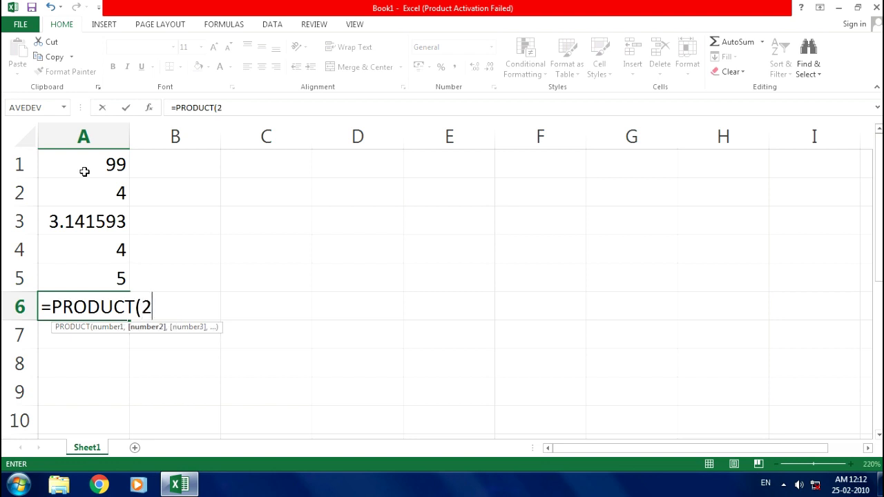
type("3,4)")
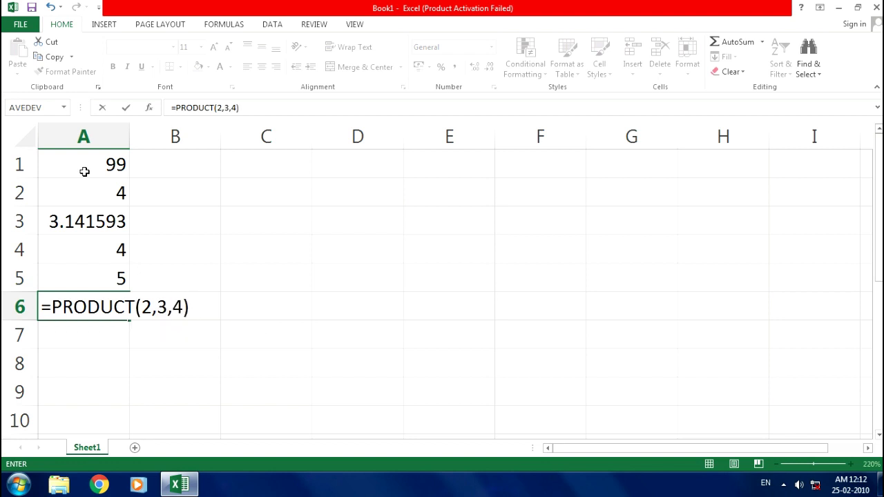
key("Return")
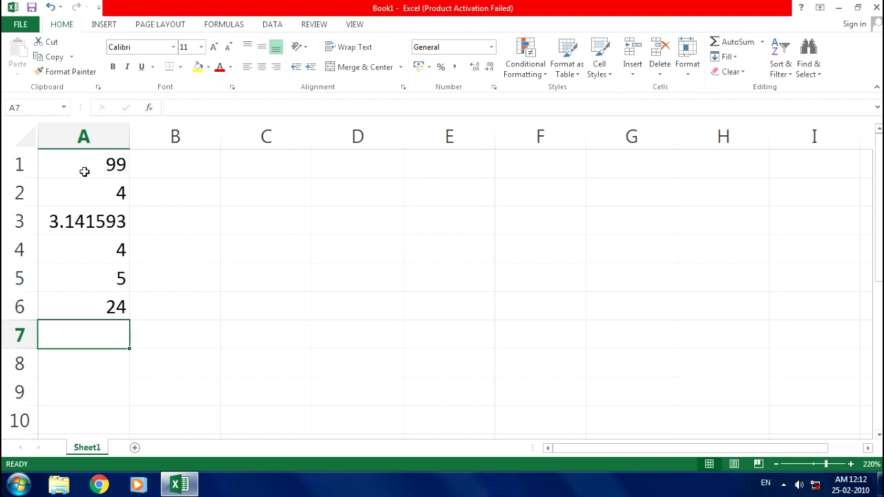
- Enter =FACT(5) in A7 so it shows 120
type("=")
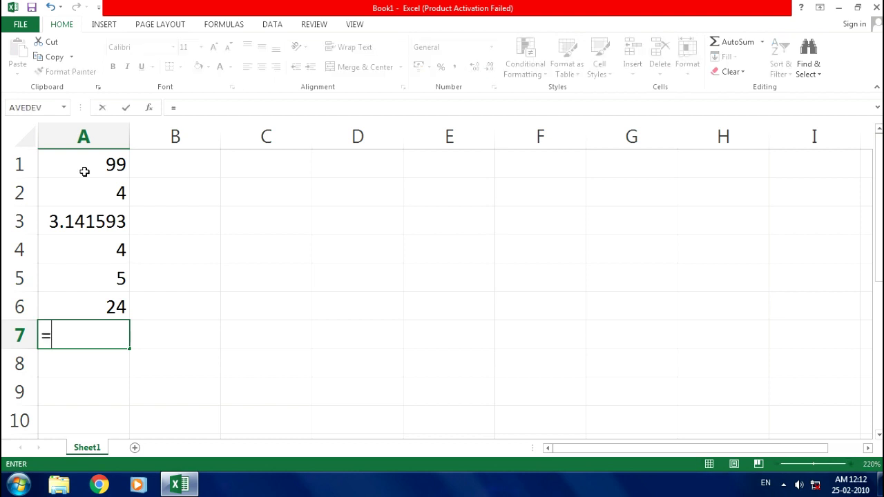
type("FACT(")
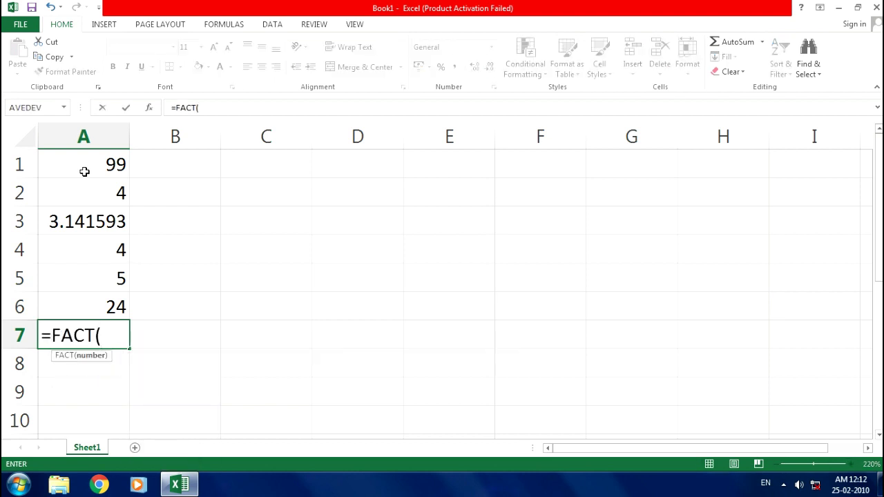
type("5)")
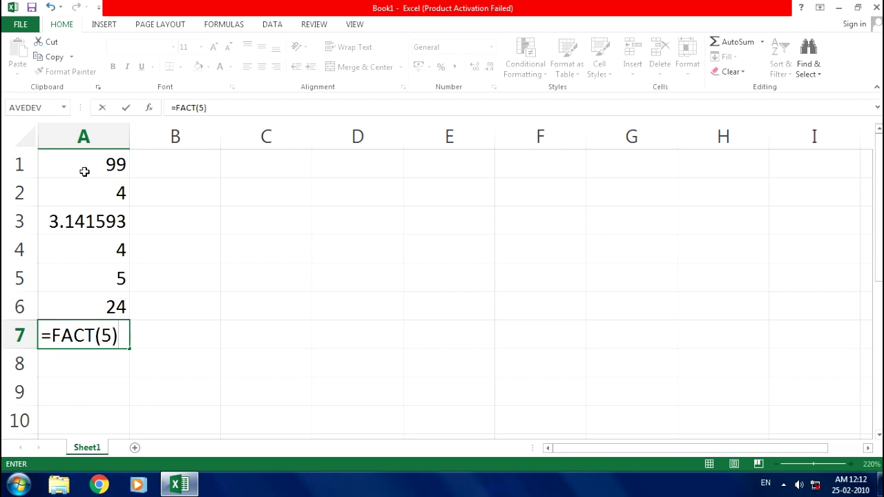
key("BackSpace")
type(")")
key("Return")
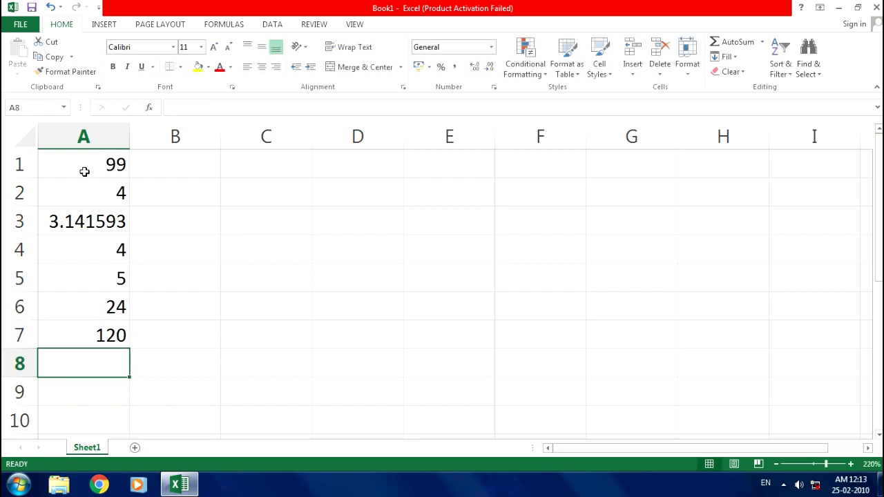
- Enter =SQRT(144) in A8 so it shows 12
type("=")
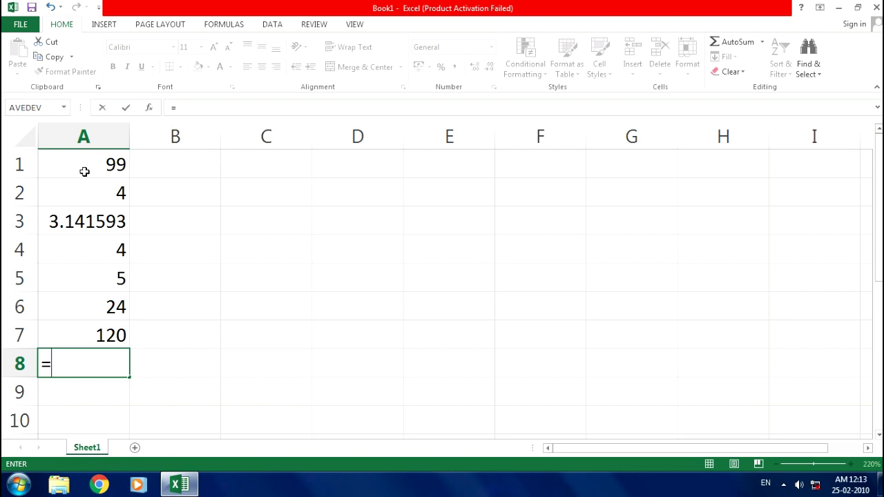
type("SQRT")
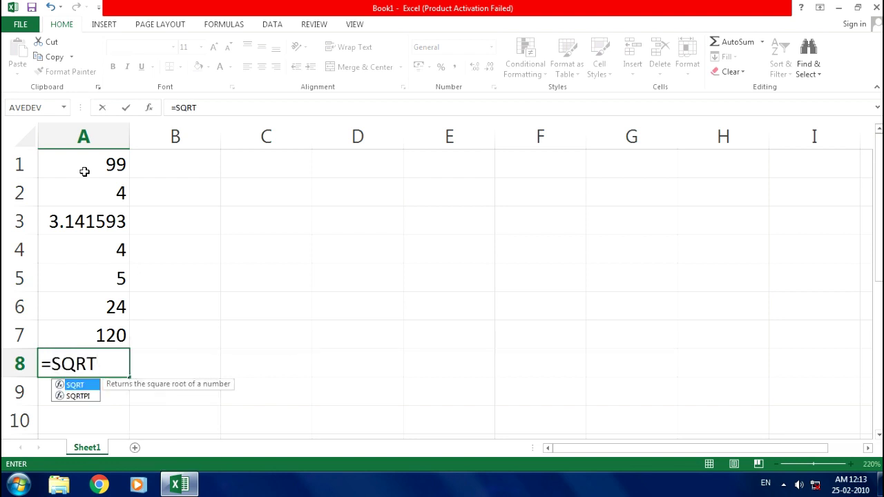
type("(")
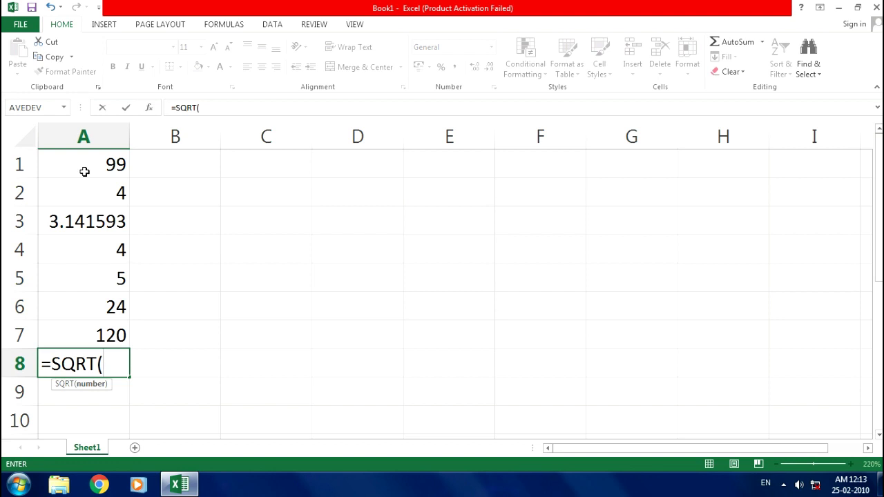
type("1")
type("44)")
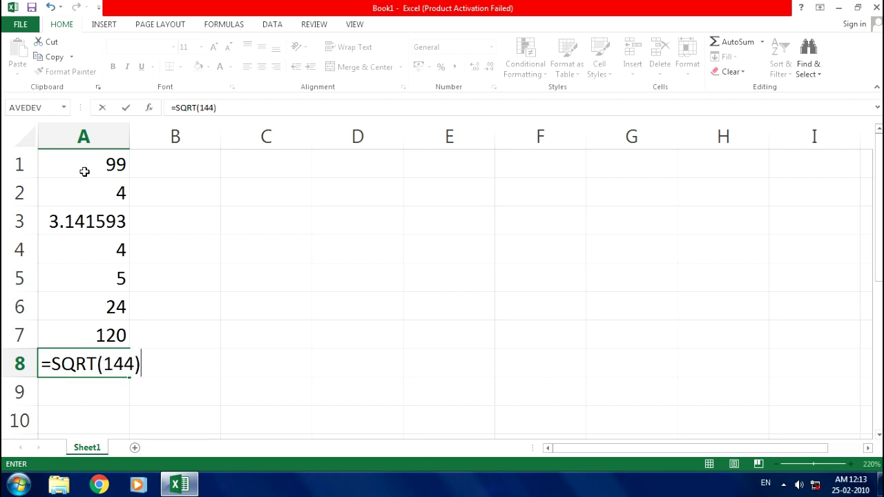
key("Return")
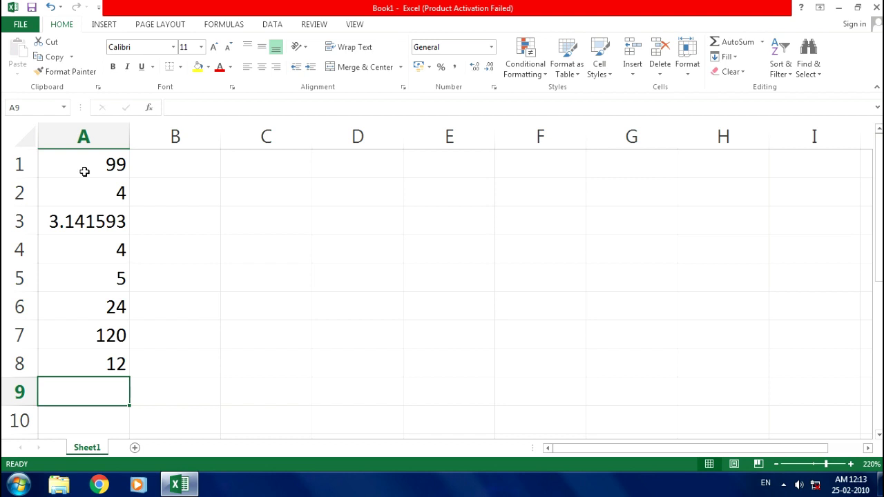
- Enter =POWER(2,4) in A9, showing 16, then select empty cell D7
type("=POWER")
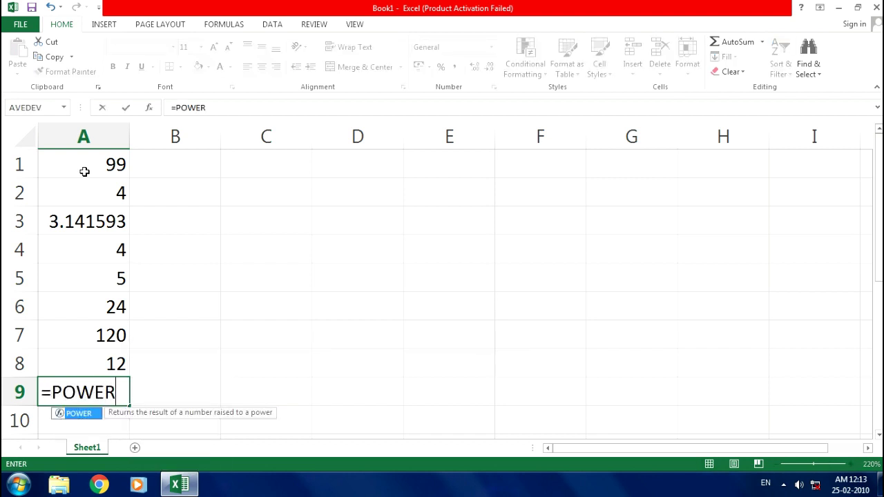
type("(2")
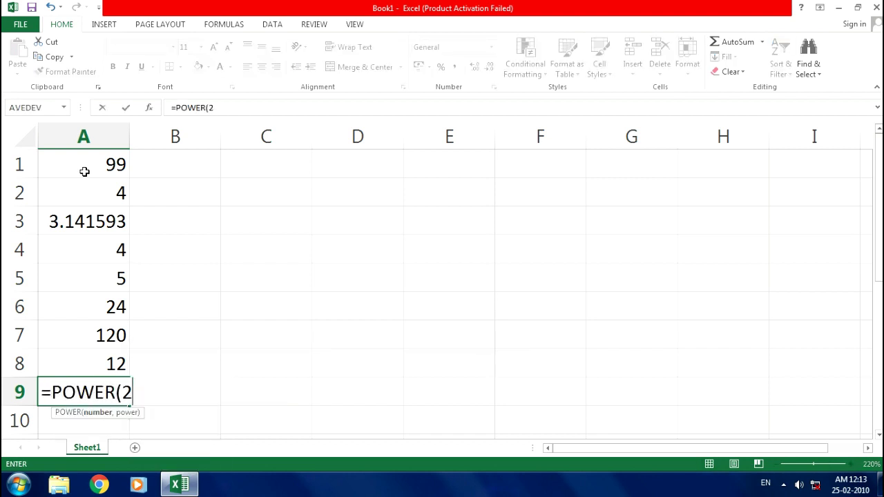
type(",")
type("4)")
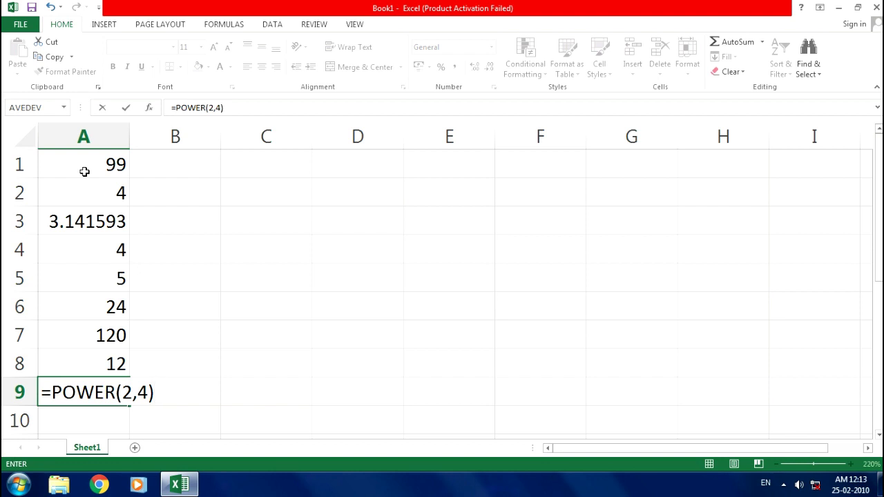
key("Return")
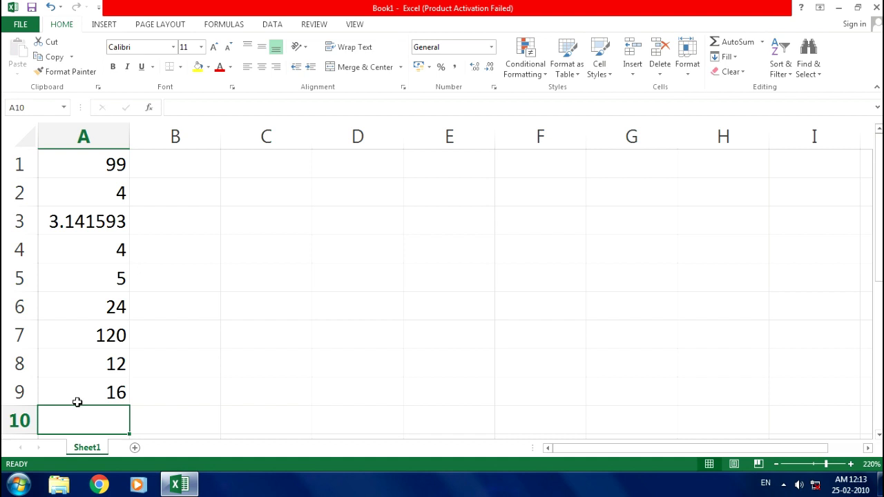
left_click(344, 326)
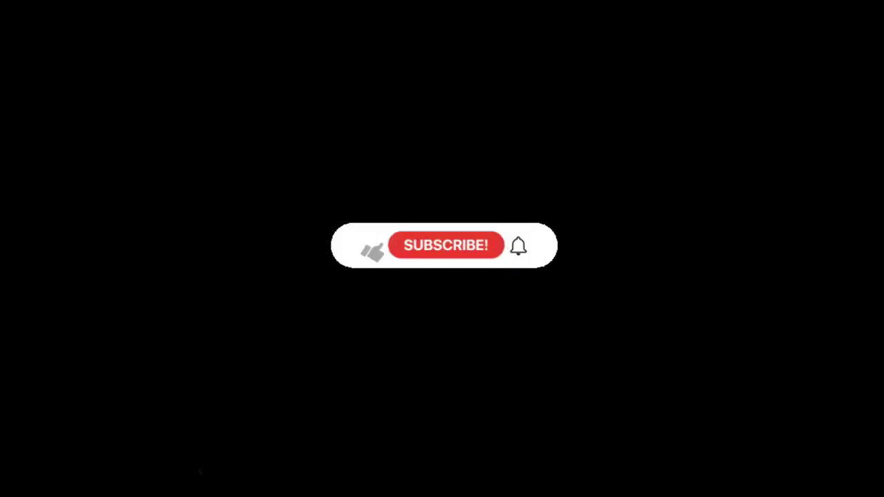